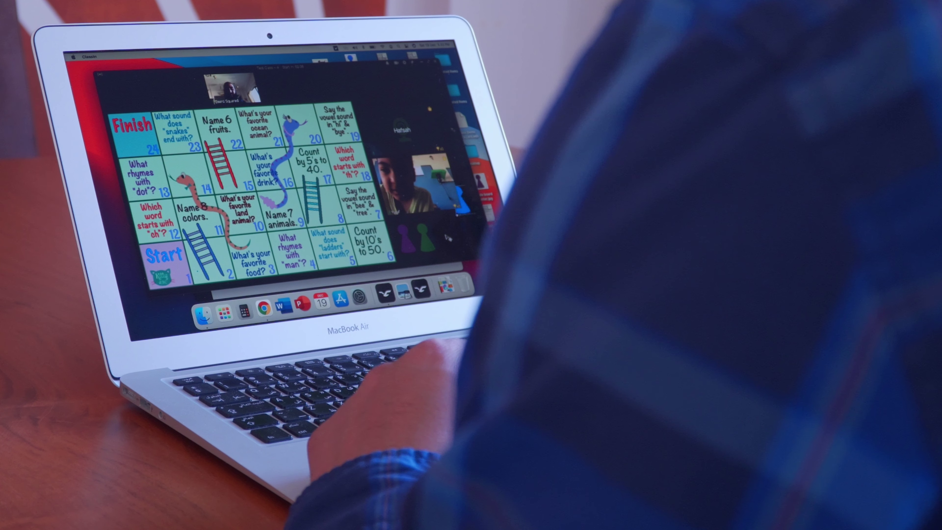
- Nudge the blue pawn, roll a dice, and move the dice widget up onto the game board
left_click_drag(448, 237, 450, 235)
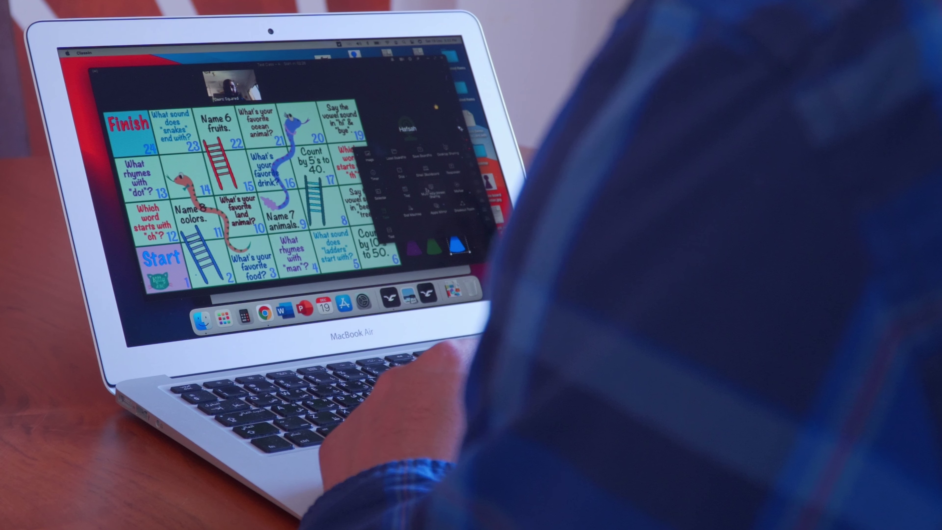
left_click(400, 173)
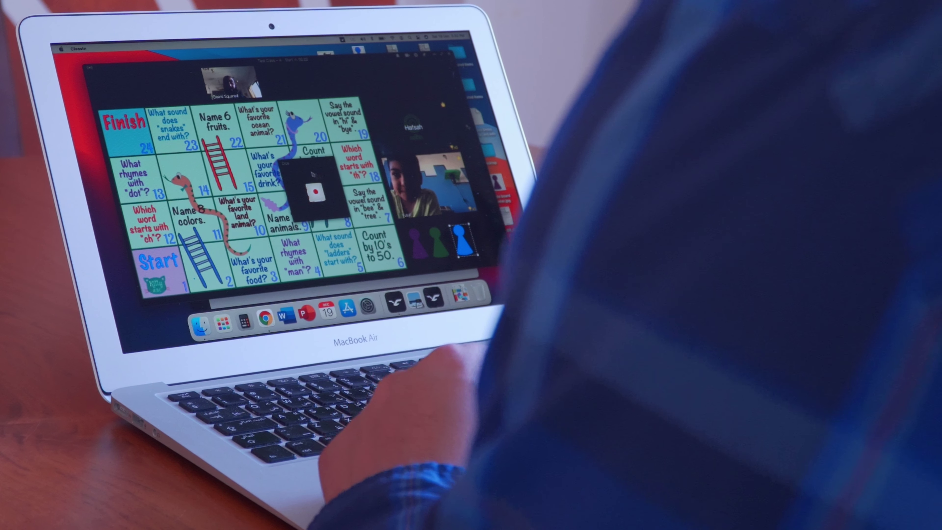
left_click_drag(302, 167, 326, 115)
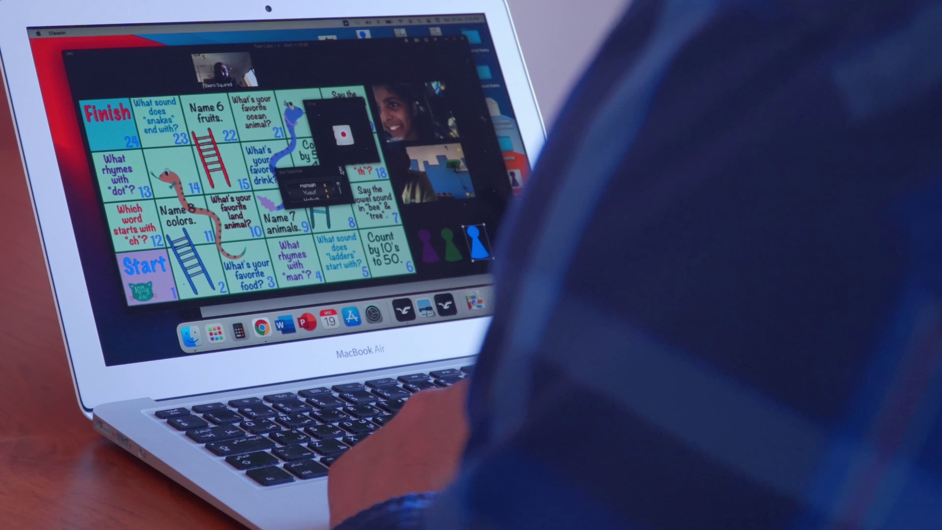
- Close the Slot Machine random student picker
left_click(341, 171)
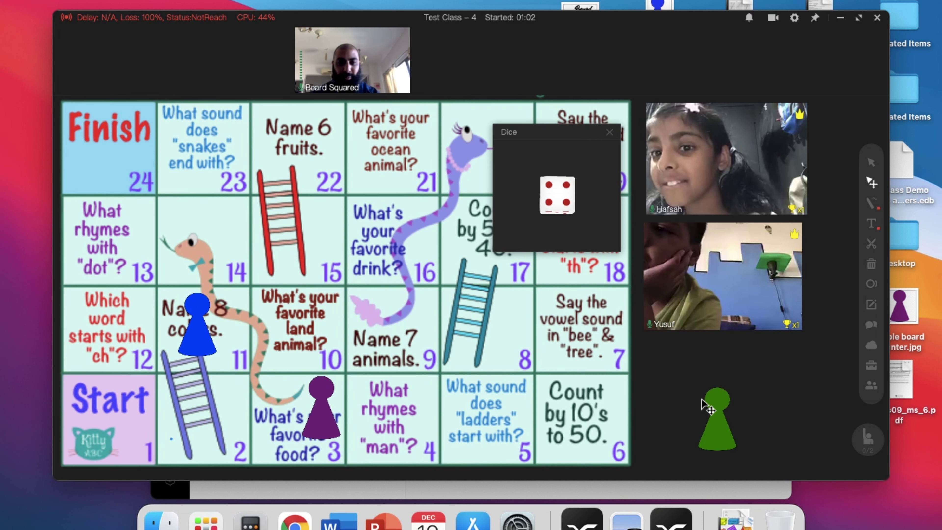
- Move the green pawn to square 4, give the boy a trophy, and go to whiteboard page 2
left_click_drag(716, 431, 407, 406)
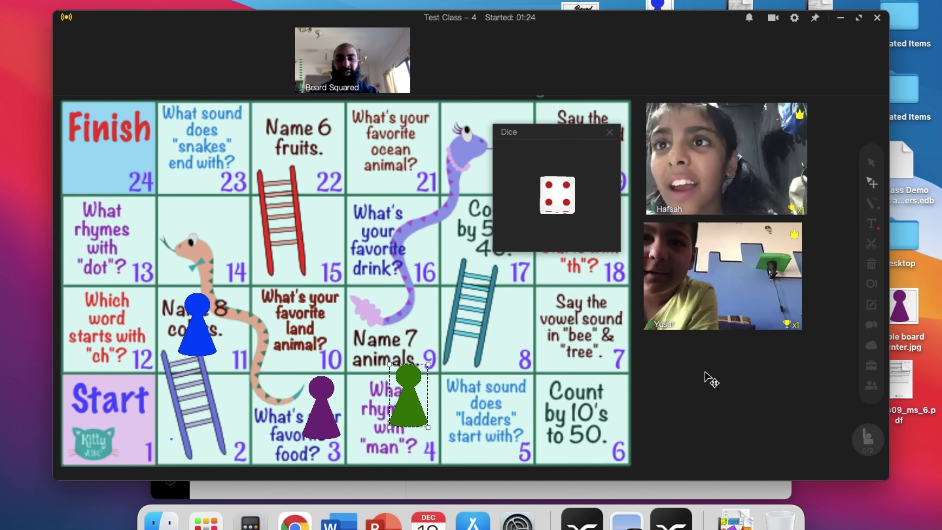
mouse_move(698, 190)
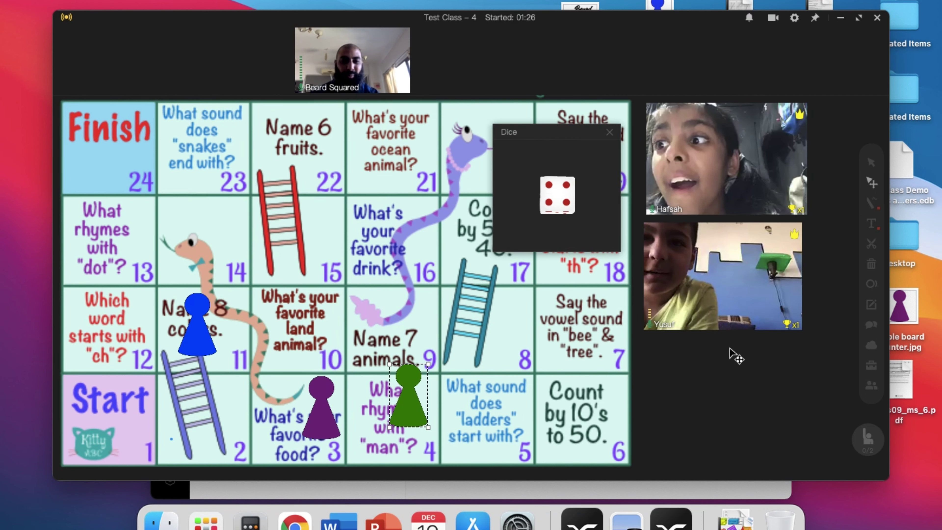
left_click(735, 343)
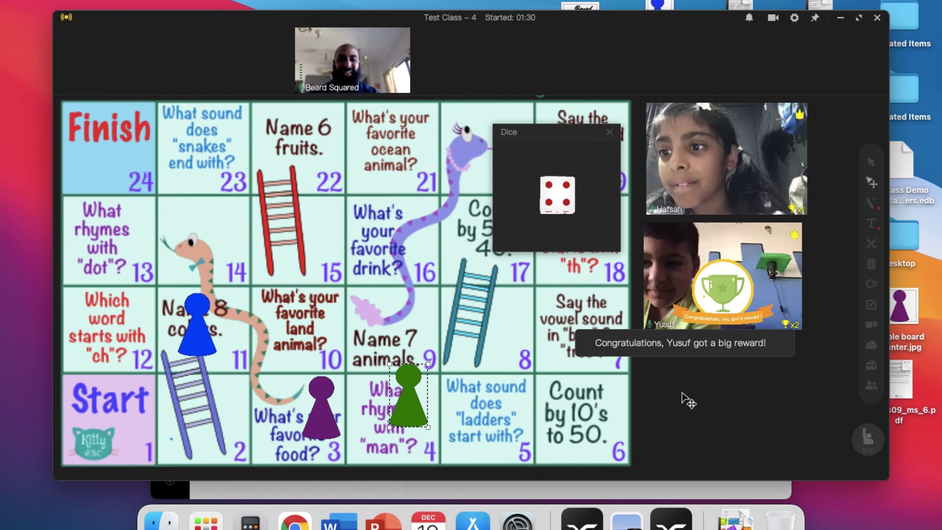
key("Right")
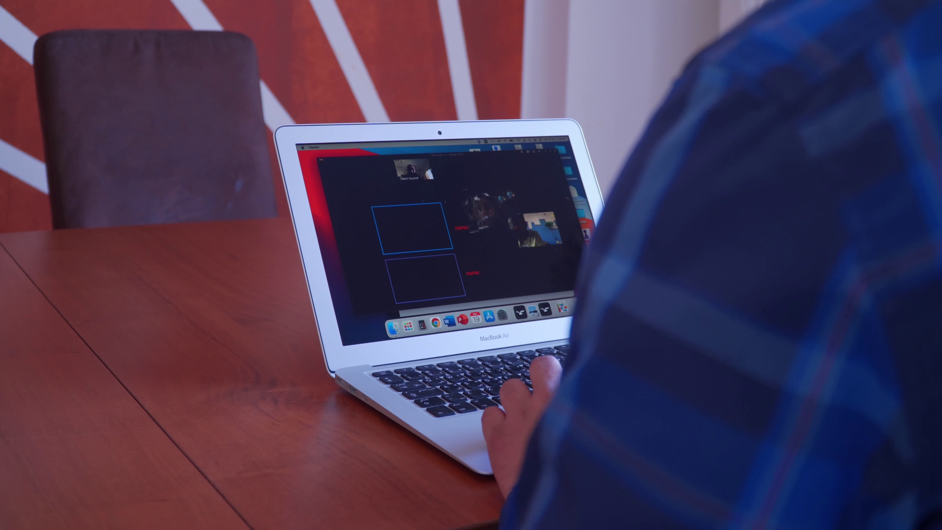
- Fit the girl's video into the lower name box and the boy's into the upper box, then award the girl a trophy
left_click_drag(726, 159, 285, 377)
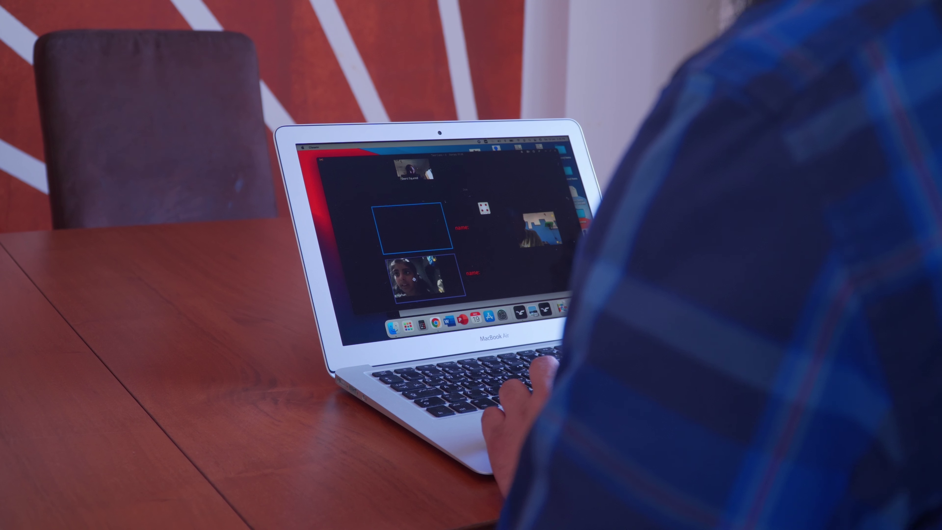
left_click_drag(445, 295, 464, 294)
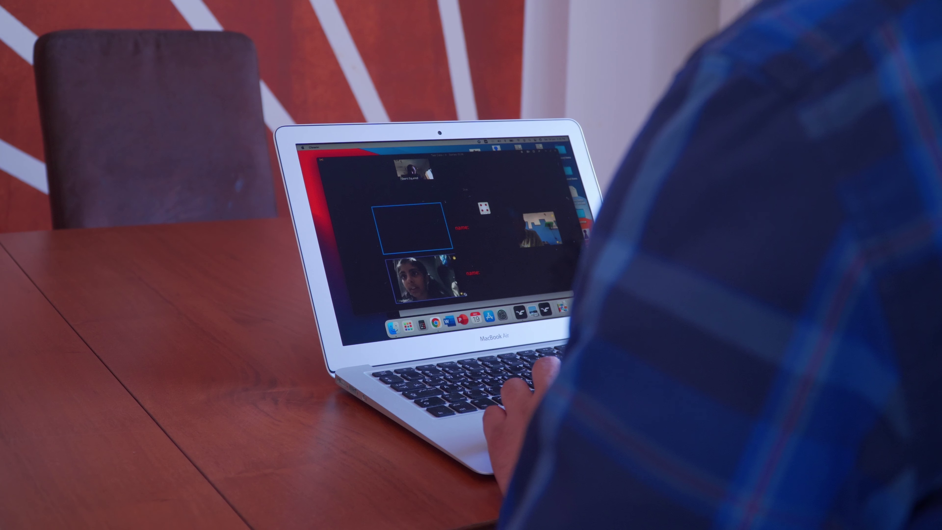
left_click_drag(542, 228, 402, 230)
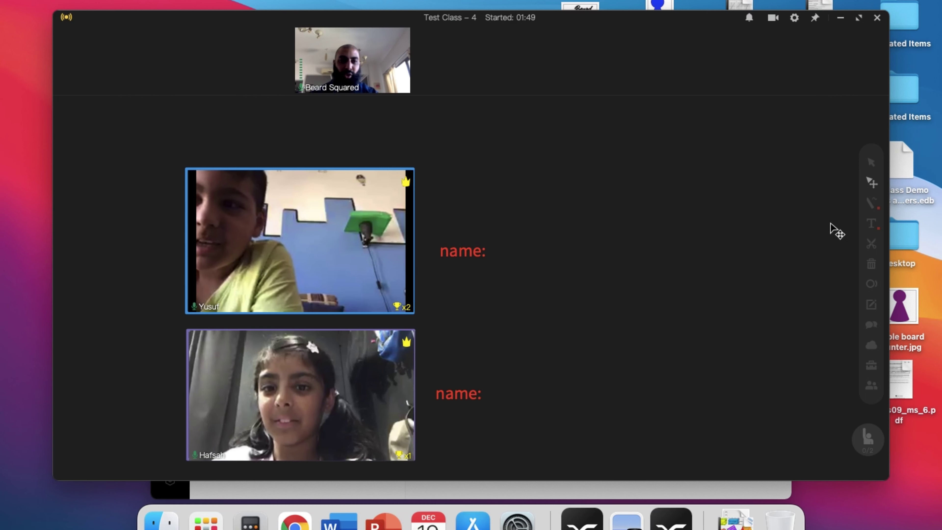
left_click(867, 224)
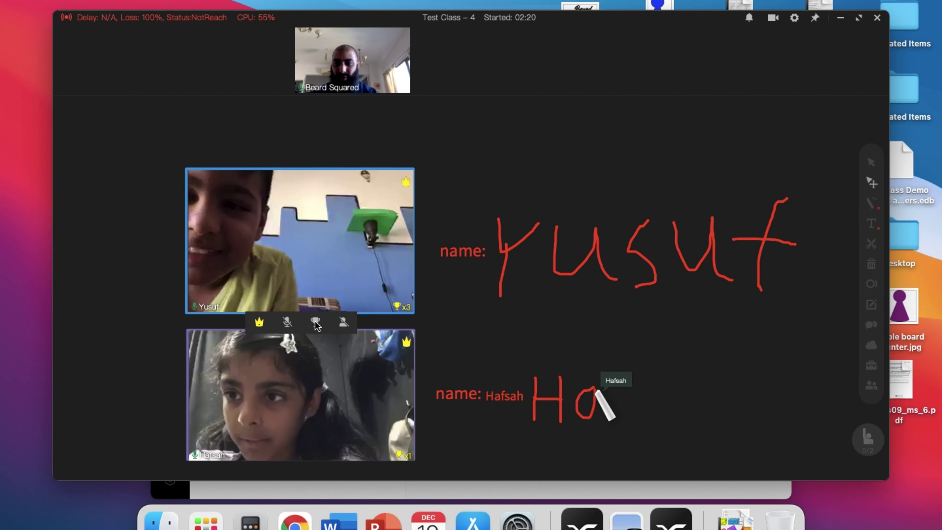
left_click(315, 322)
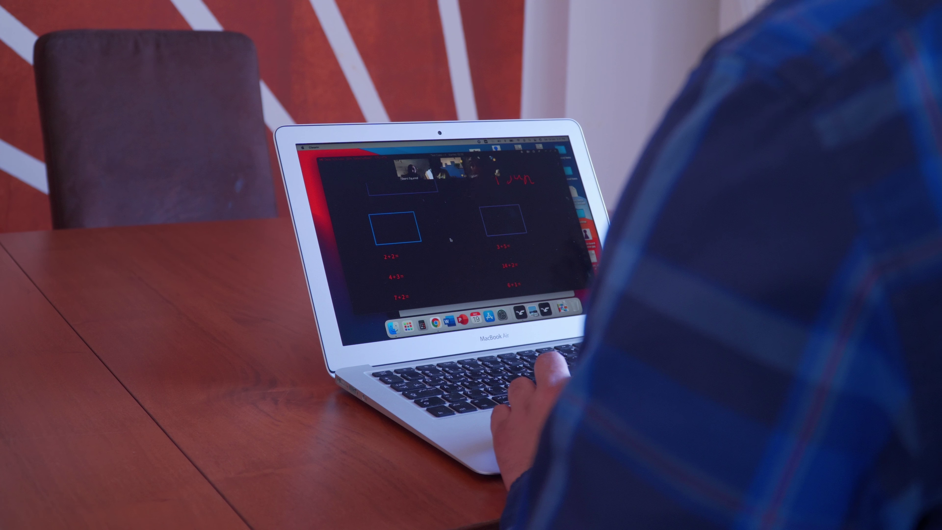
- Shrink the boy's video into the blue box with another trophy, and place the girl's video in the purple box
scroll(459, 222, "down", 5)
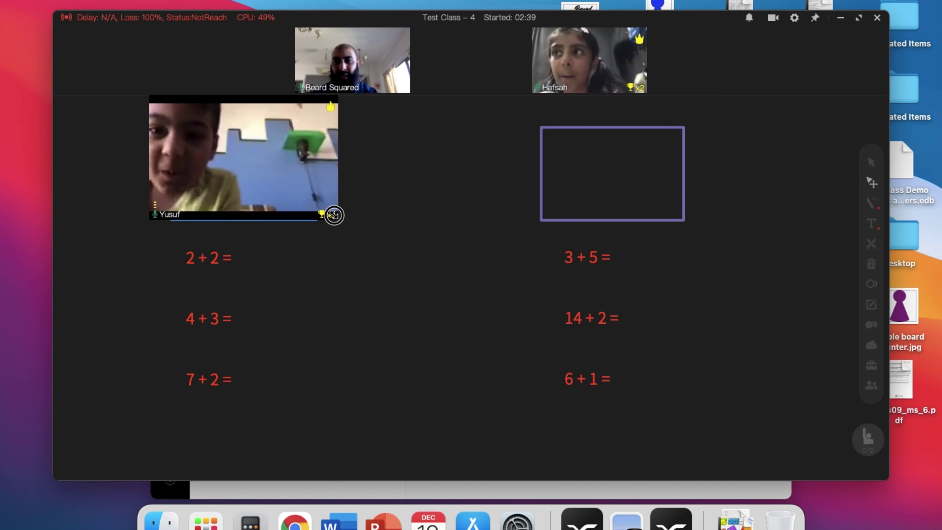
left_click_drag(334, 214, 279, 181)
left_click(279, 182)
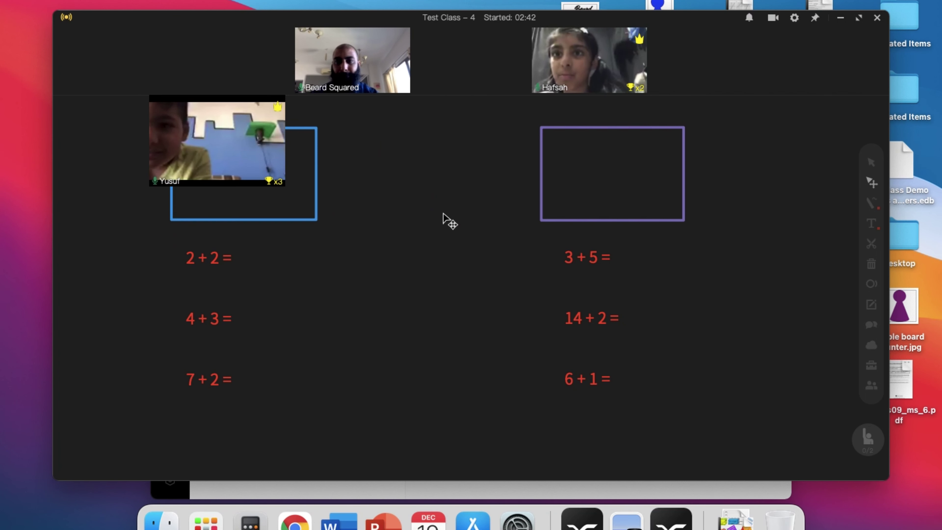
left_click_drag(238, 154, 271, 177)
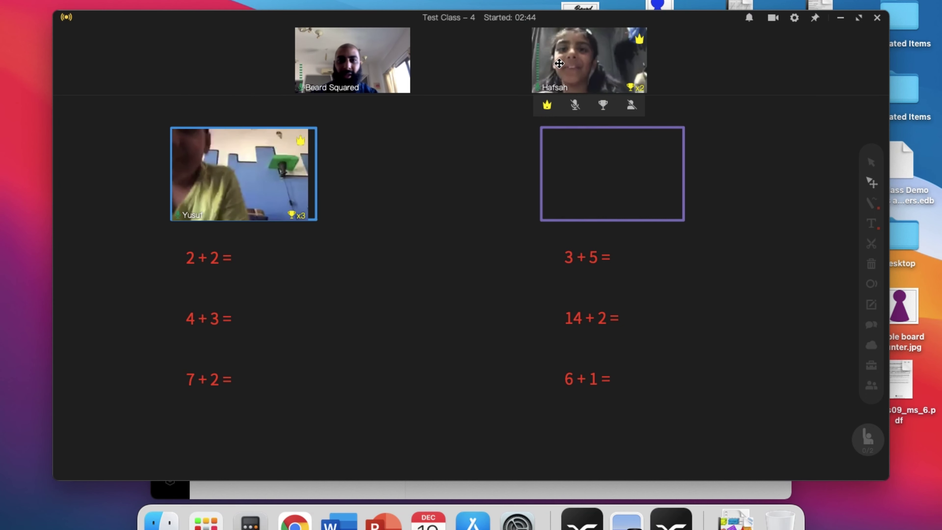
left_click_drag(580, 58, 612, 192)
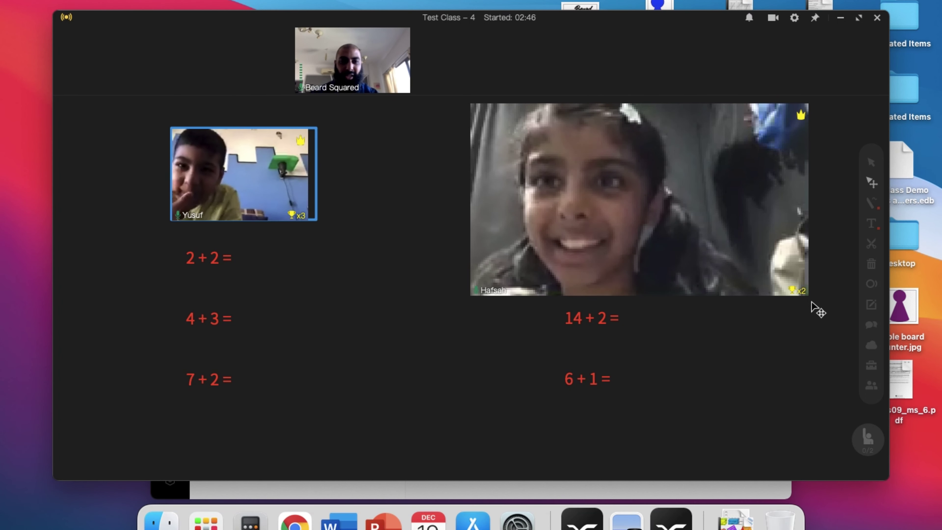
- Shrink the right-hand student's enlarged video and resize it to fit back in its seat box
left_click_drag(807, 293, 591, 205)
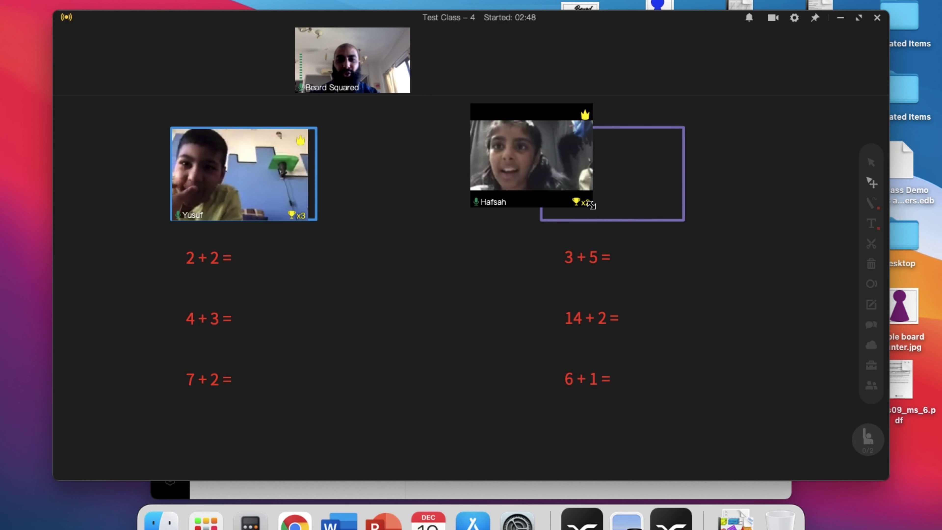
left_click_drag(555, 152, 626, 172)
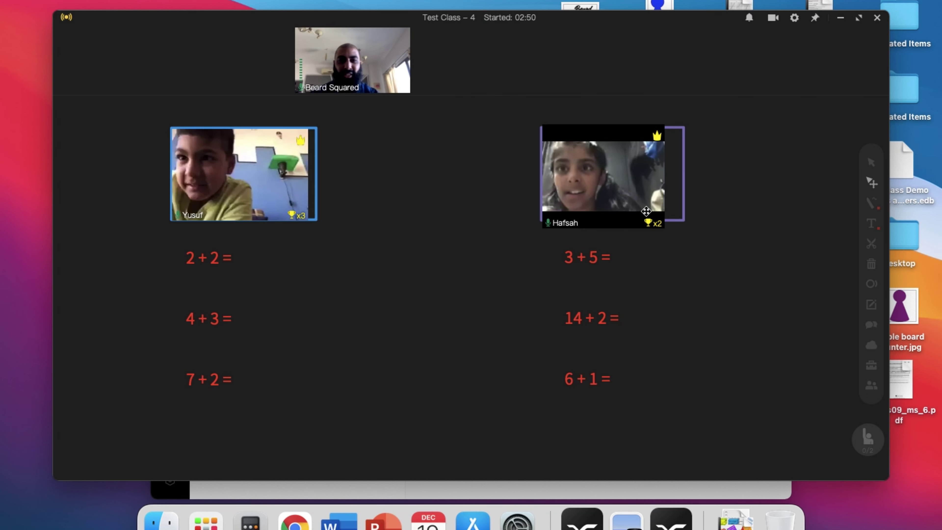
left_click_drag(663, 228, 681, 221)
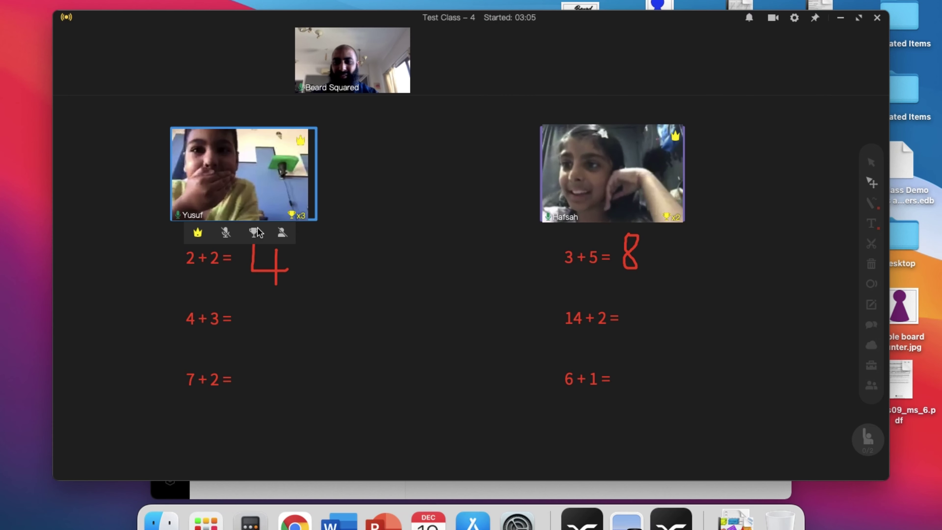
- Give trophies to both the left and right students, twice each, for their addition answers
left_click(254, 232)
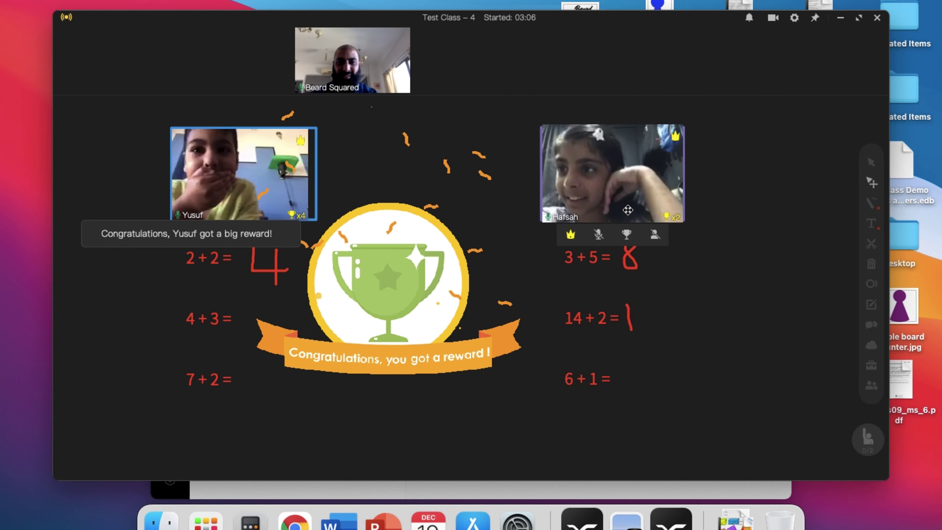
left_click(627, 238)
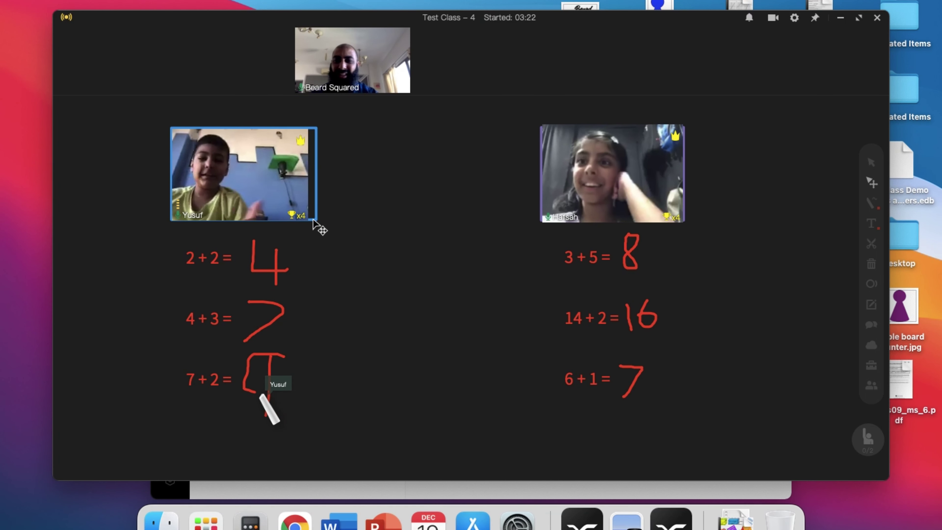
mouse_move(299, 203)
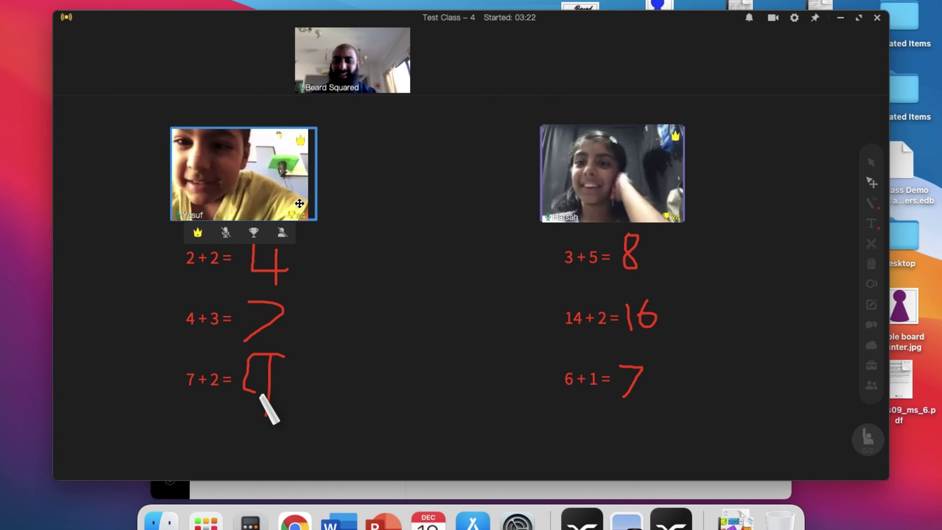
left_click(253, 233)
mouse_move(613, 219)
left_click(627, 234)
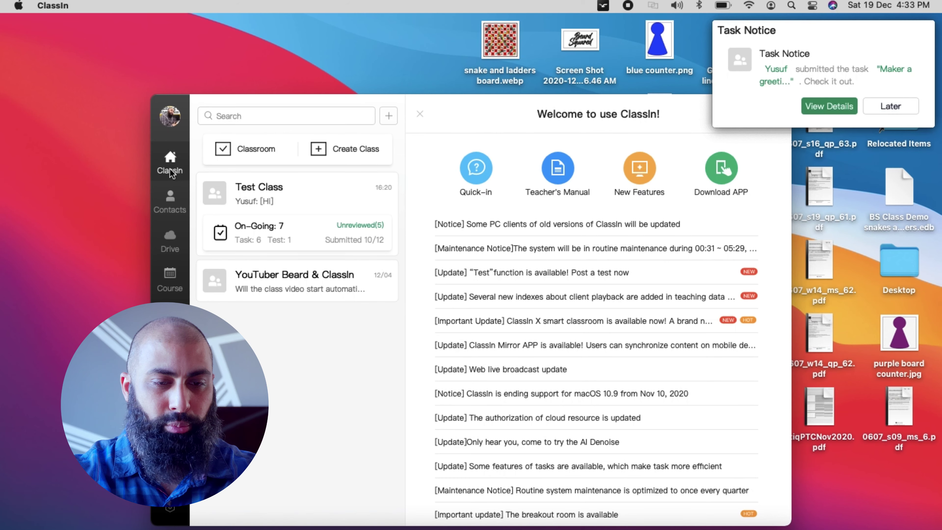
- Open the Test Class conversation, postpone both task submission notices, and maximize the window
left_click(307, 183)
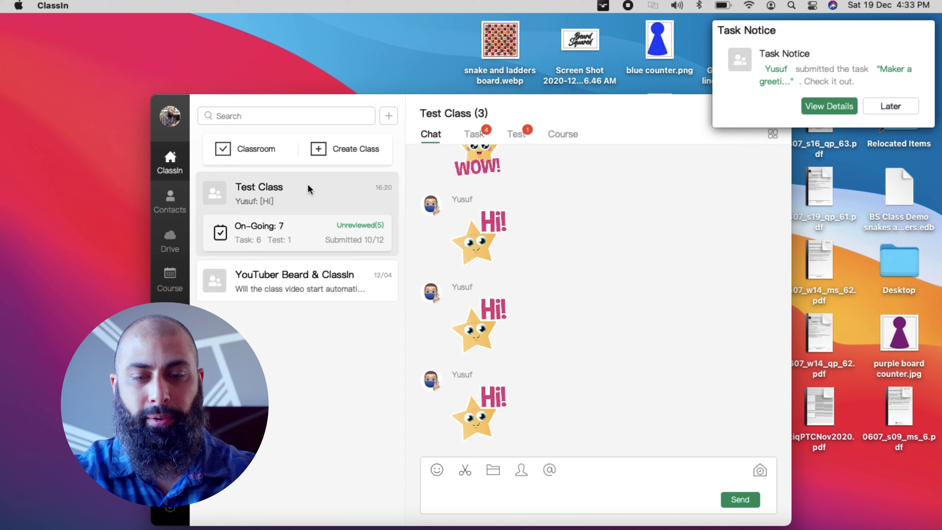
left_click(890, 106)
left_click(891, 106)
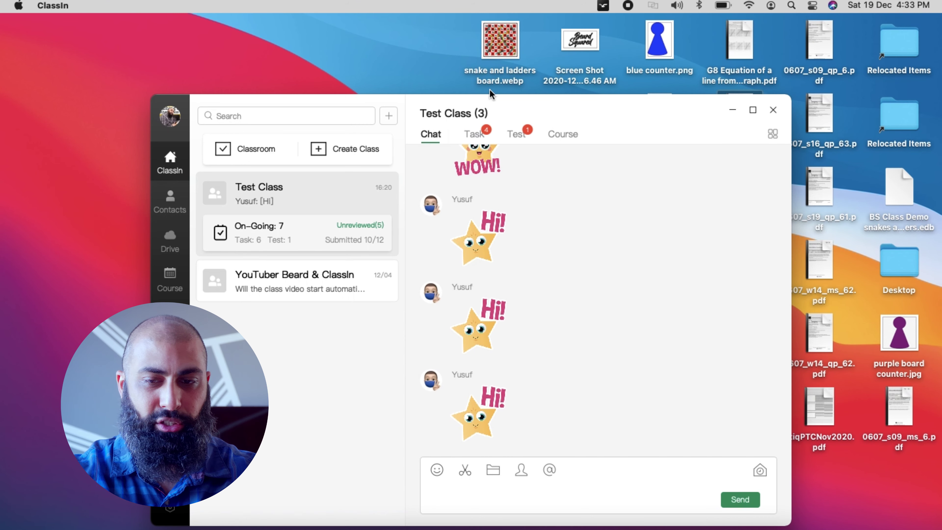
left_click(755, 112)
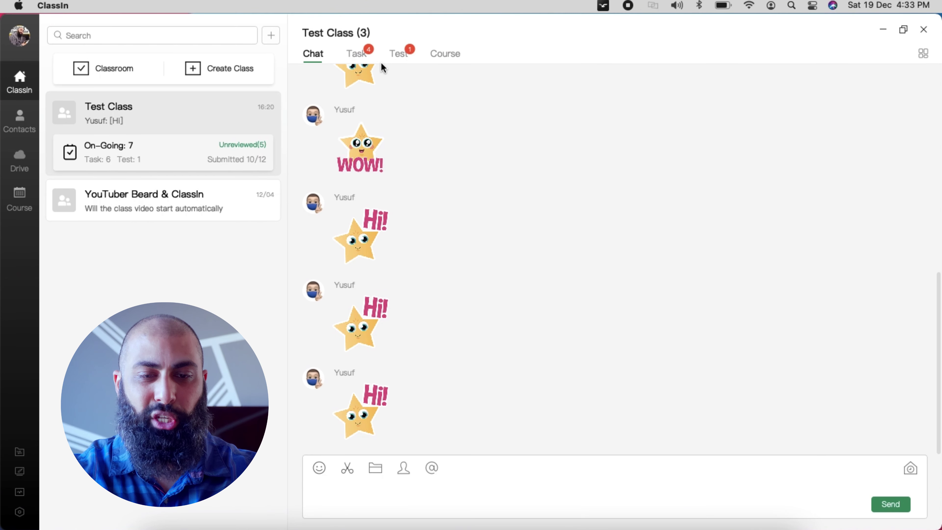
- Go to the class's Task tab and start assigning a new task
left_click(357, 54)
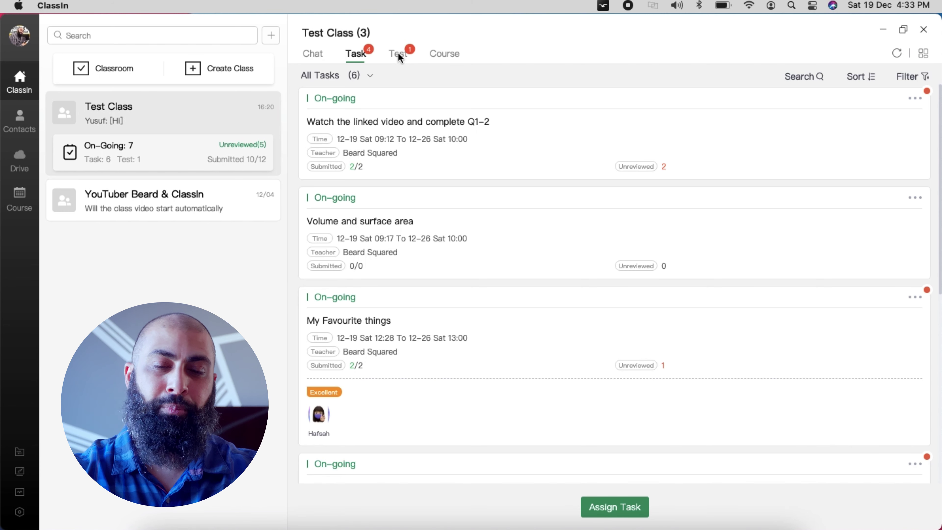
scroll(450, 235, "down", 10)
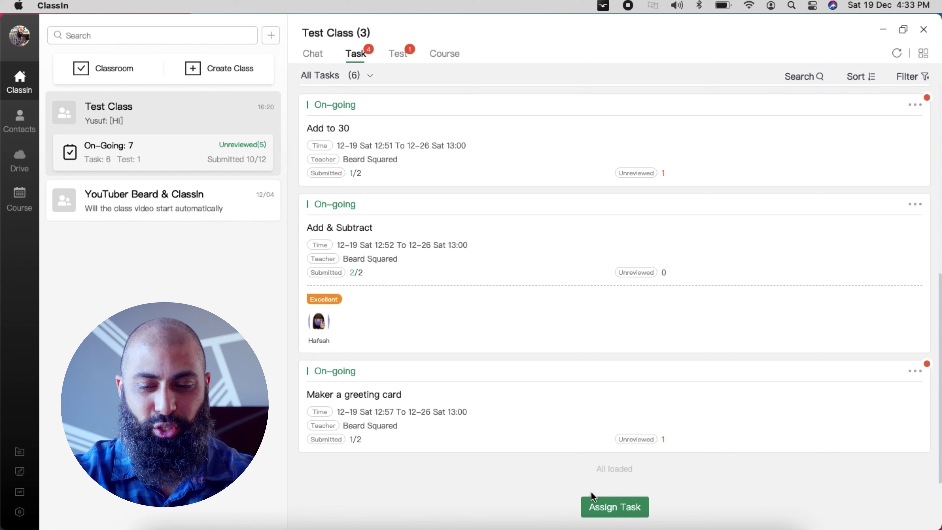
left_click(610, 508)
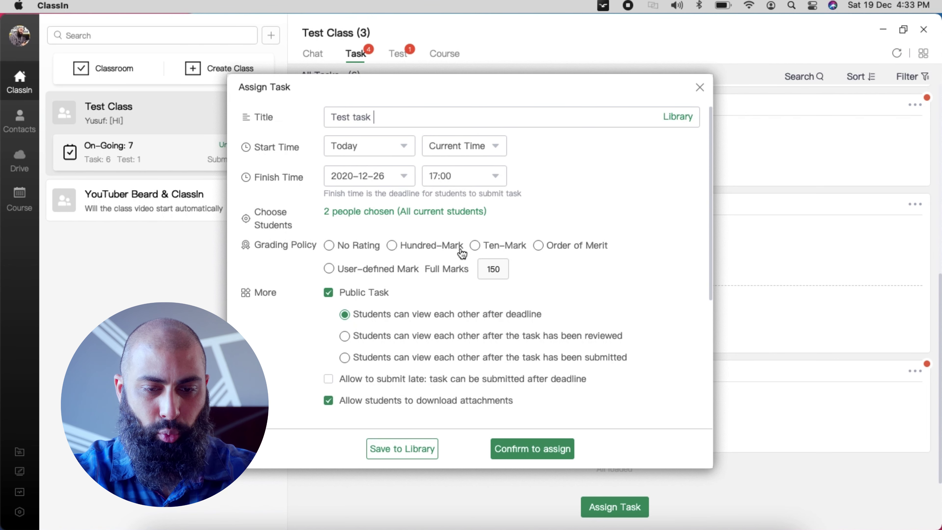
- Scroll down the Assign Task form and choose an image file to attach as the worksheet
scroll(430, 311, "down", 5)
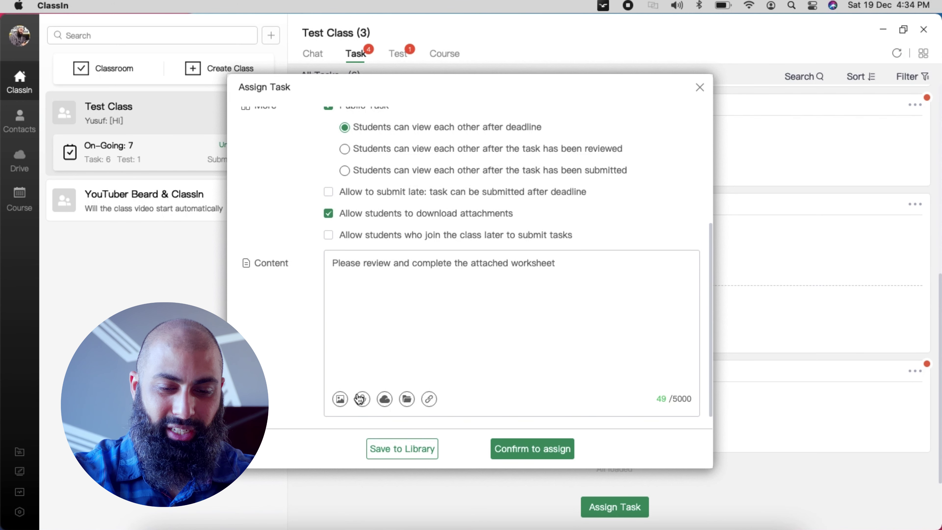
left_click(345, 397)
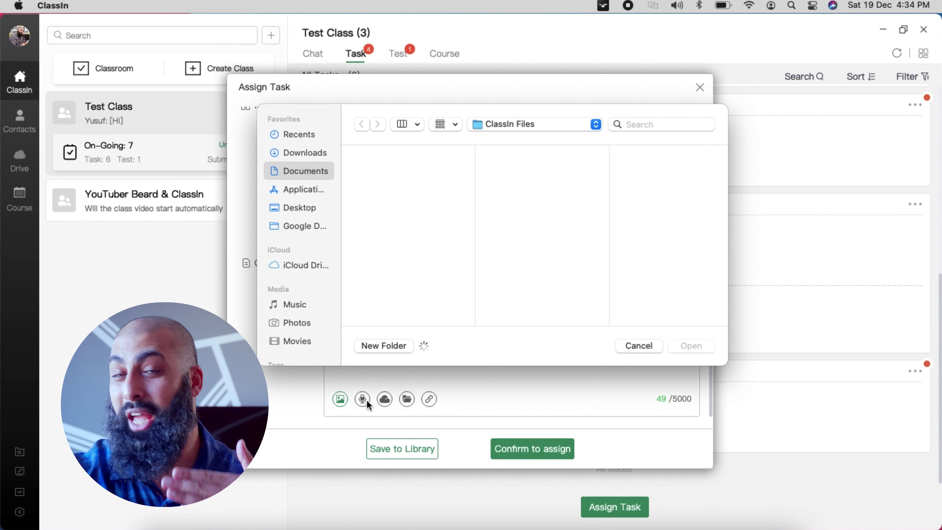